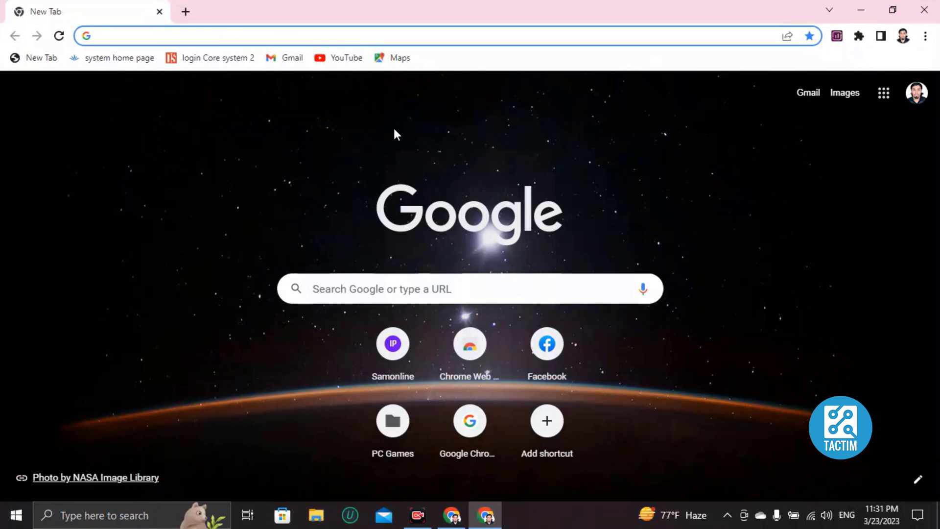
Step: Search 'canva' from Chrome's address bar and go to the Canva home dashboard
text(canva)
key(Return)
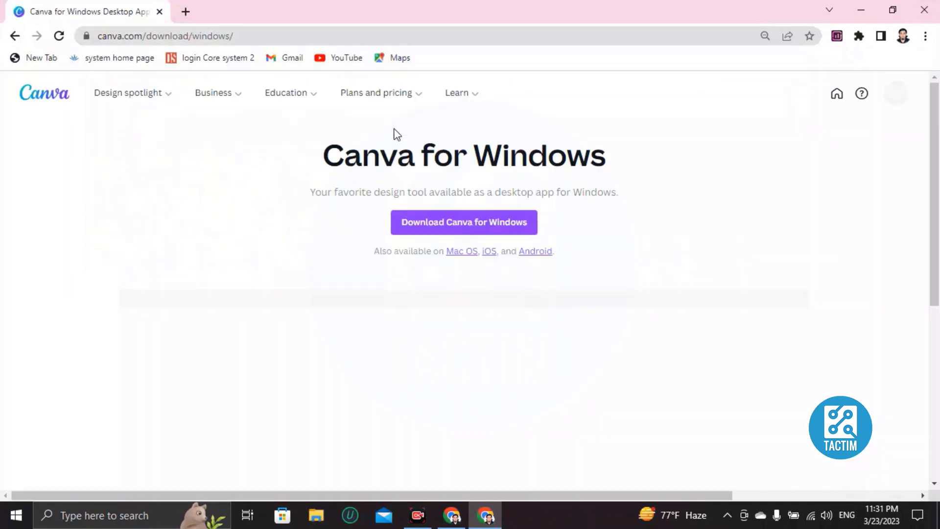
click(38, 95)
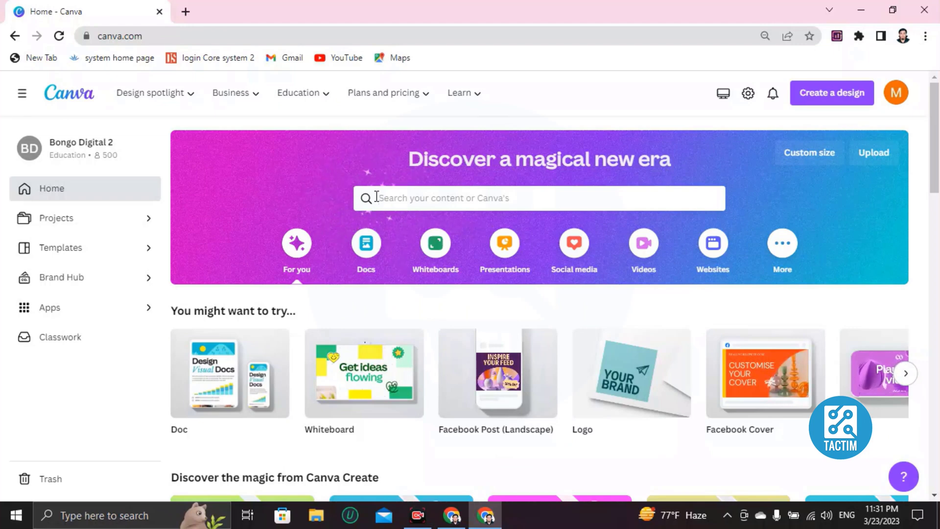
Step: Search Canva for 'memes' and browse the 350 meme template results
click(377, 197)
text(memes)
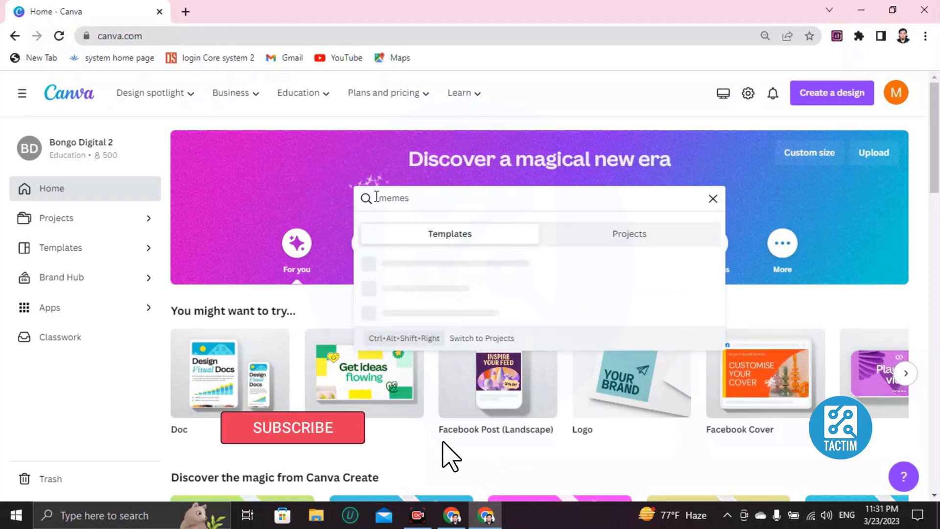
key(Return)
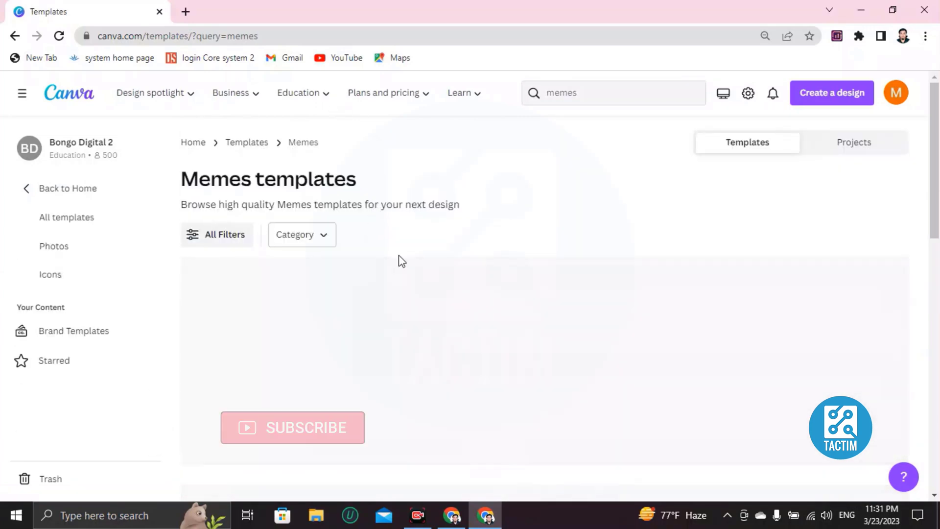
scroll(402, 270, down, 1)
scroll(394, 293, down, 3)
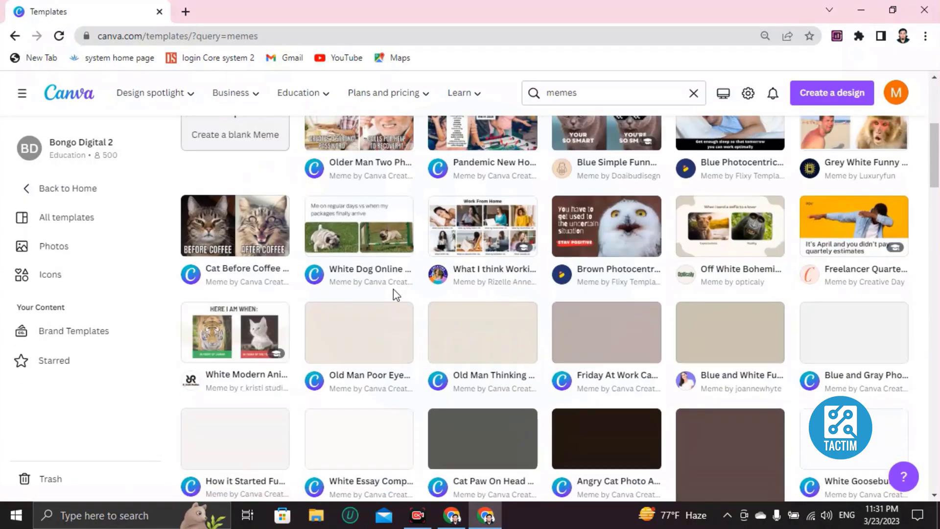
scroll(394, 294, up, 4)
scroll(395, 293, down, 4)
scroll(289, 282, up, 3)
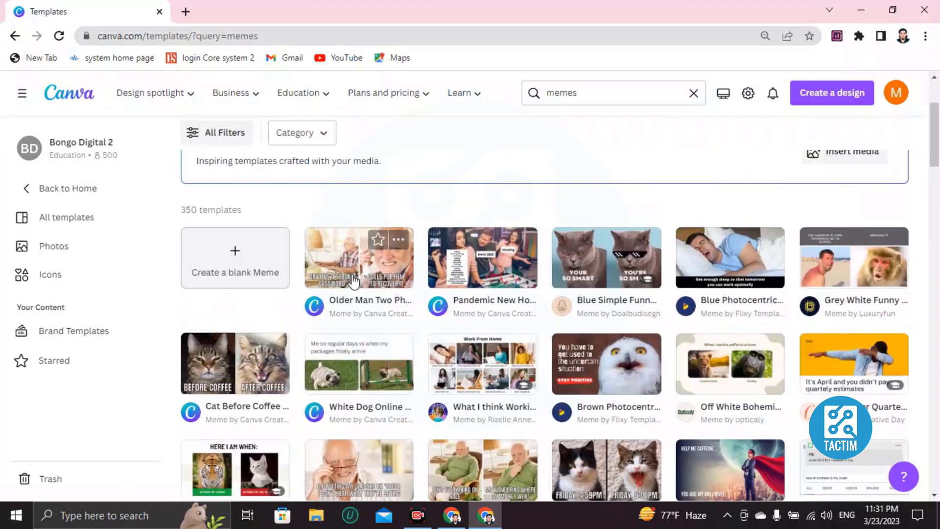
scroll(540, 282, down, 5)
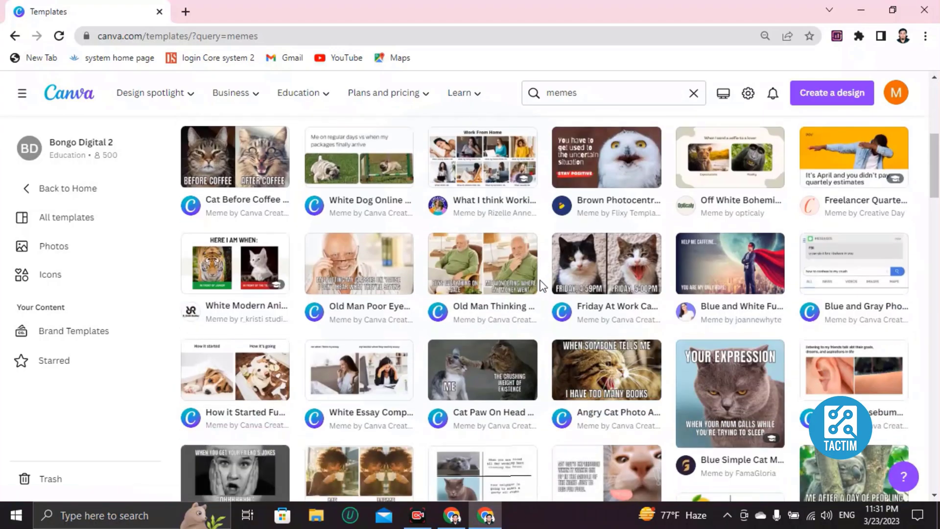
scroll(533, 284, up, 4)
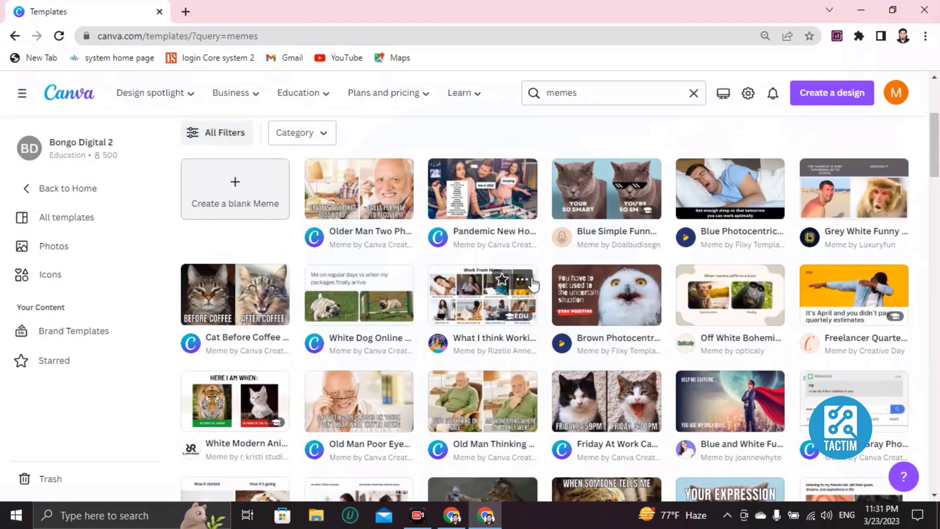
scroll(533, 281, up, 2)
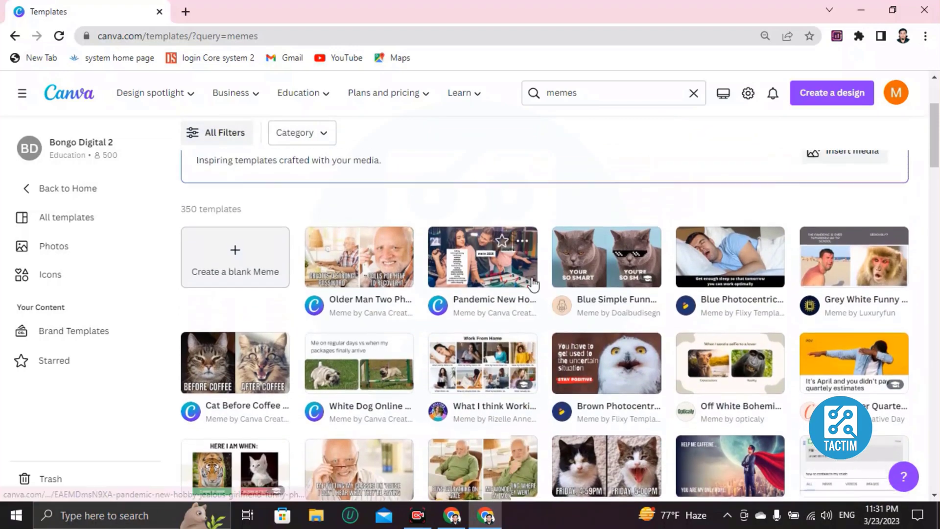
scroll(529, 294, down, 3)
scroll(526, 308, down, 3)
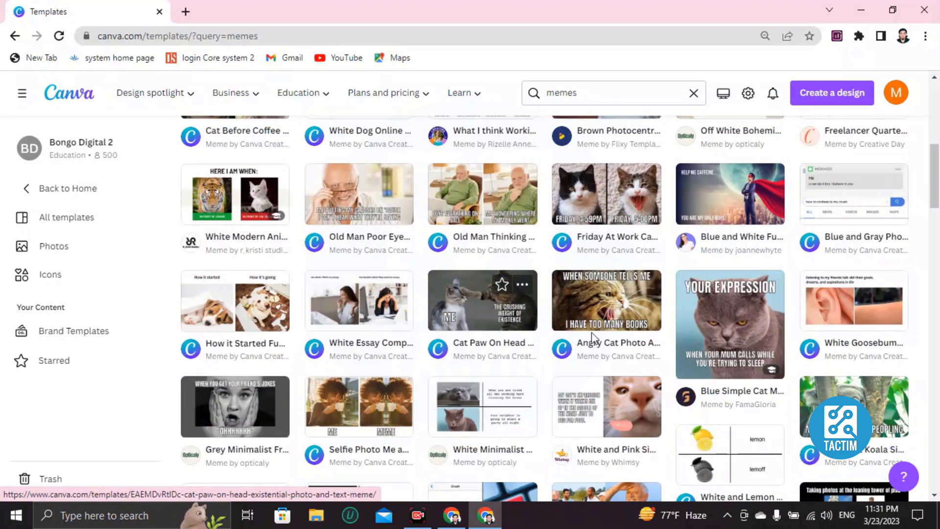
Step: Preview the Blue Simple Cat Meme template and customize it as an editable 1080 × 1080 px design
click(701, 325)
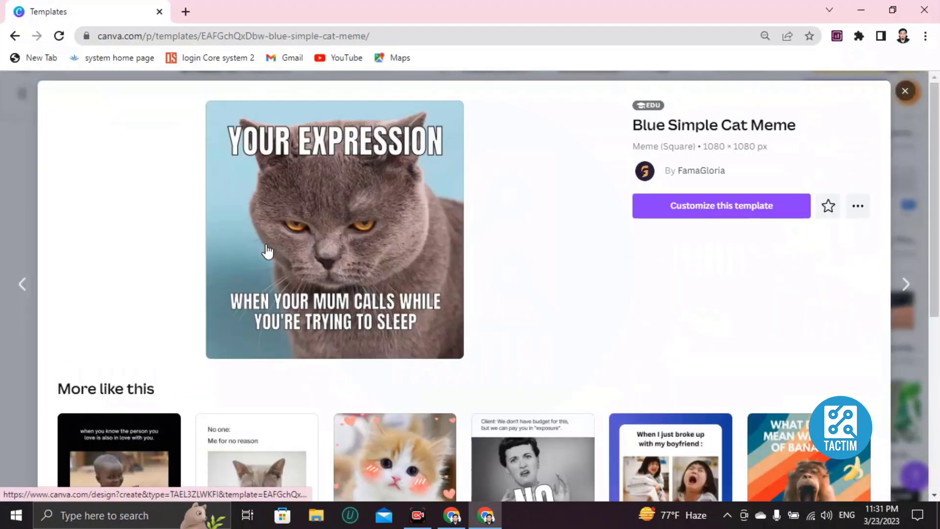
click(720, 205)
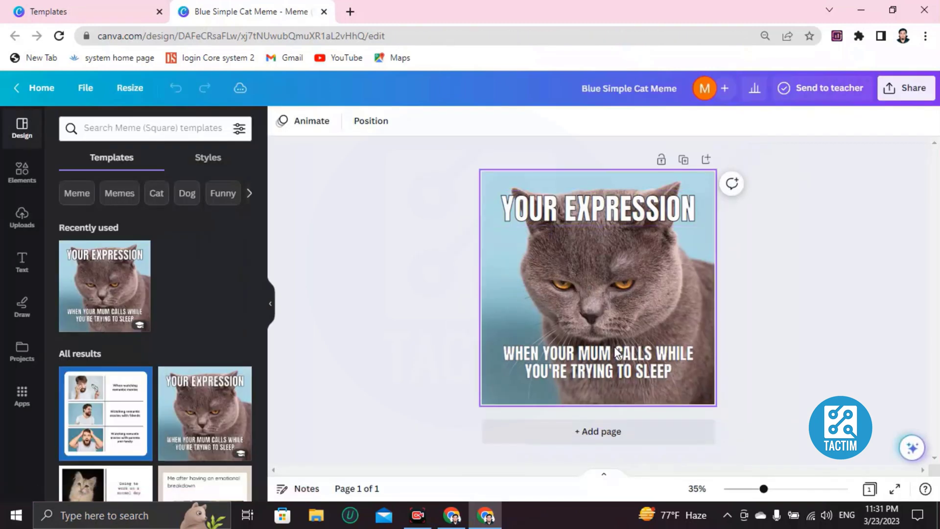
Step: Replace the cat photo with a black-to-blue gradient background, after trying coral and black-to-gold
click(508, 257)
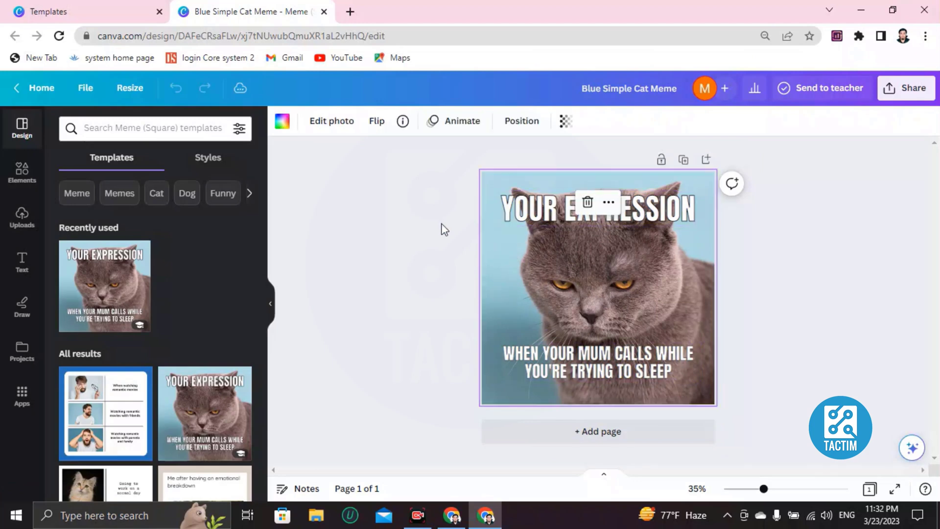
click(282, 123)
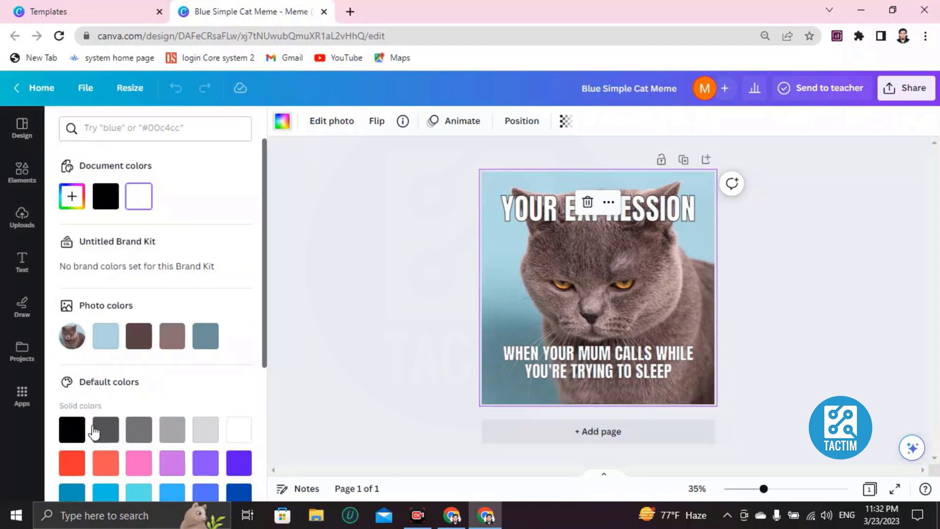
click(104, 463)
scroll(100, 455, down, 3)
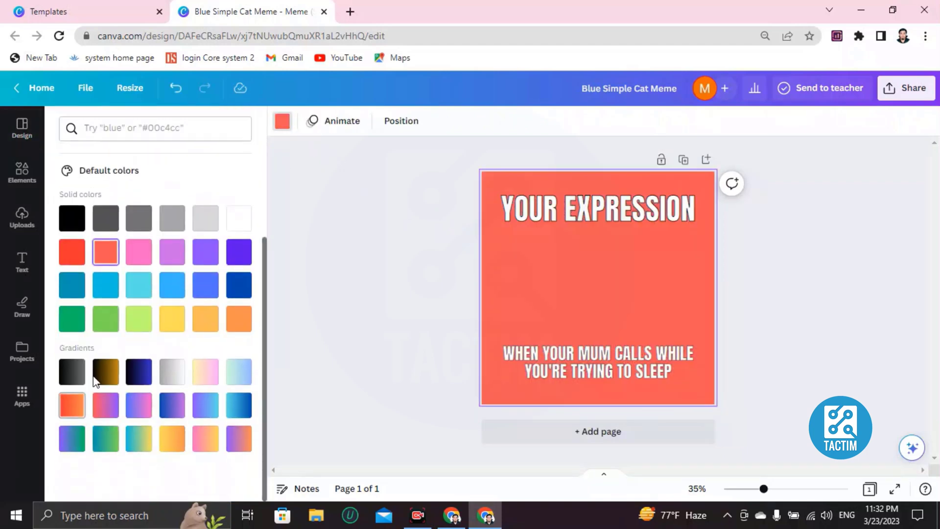
click(99, 378)
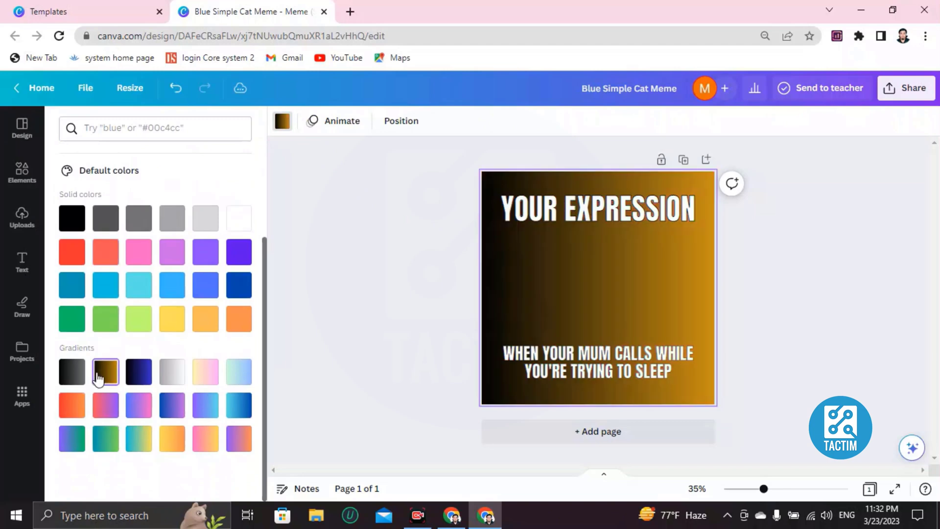
click(149, 382)
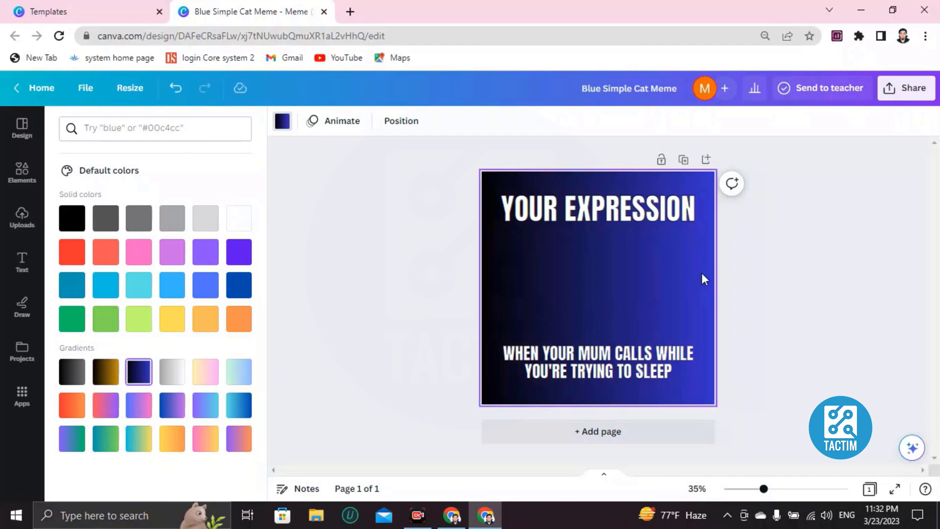
click(19, 171)
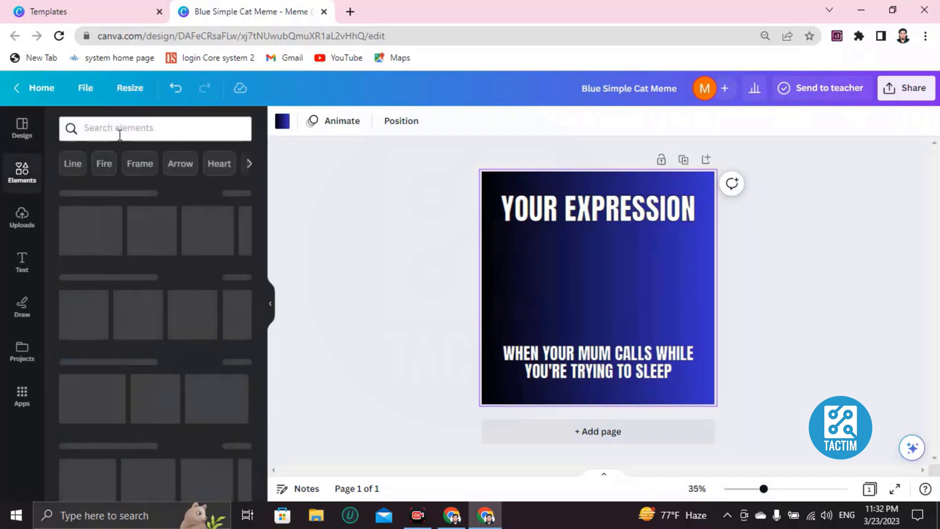
Step: Search elements for 'cat', add two cat photos, and shrink the sleeping-cat photo
click(124, 130)
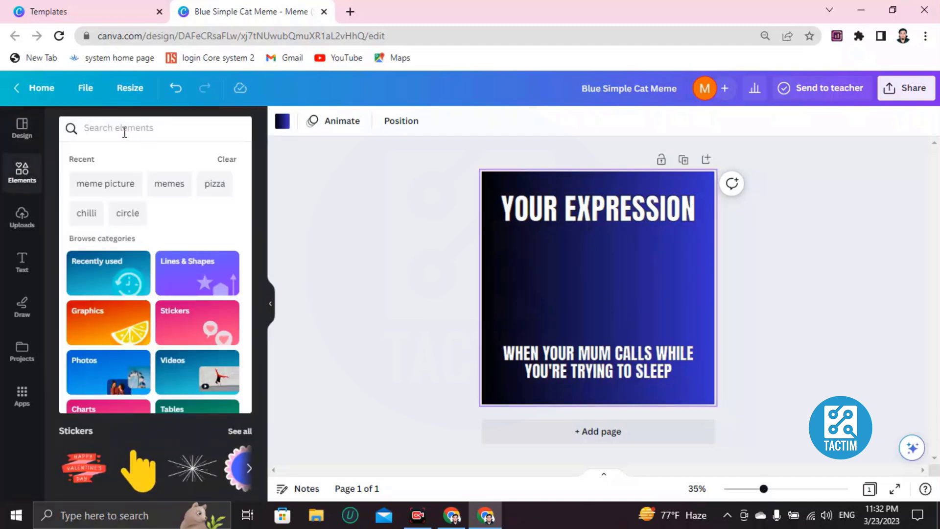
text(cat meme)
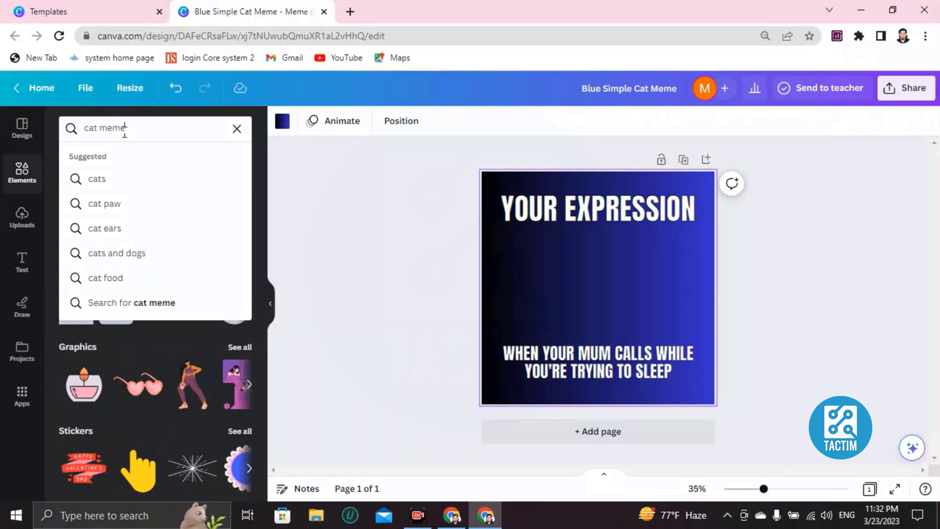
key(Return)
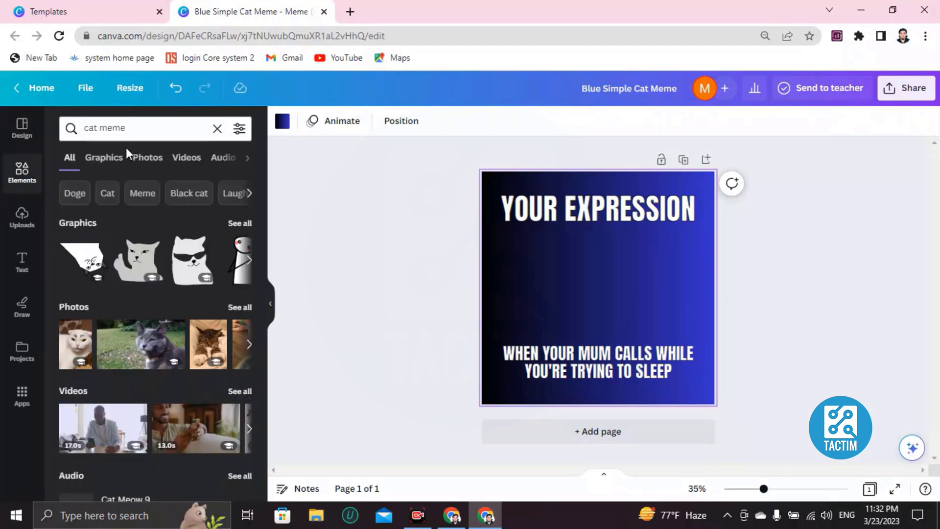
click(138, 343)
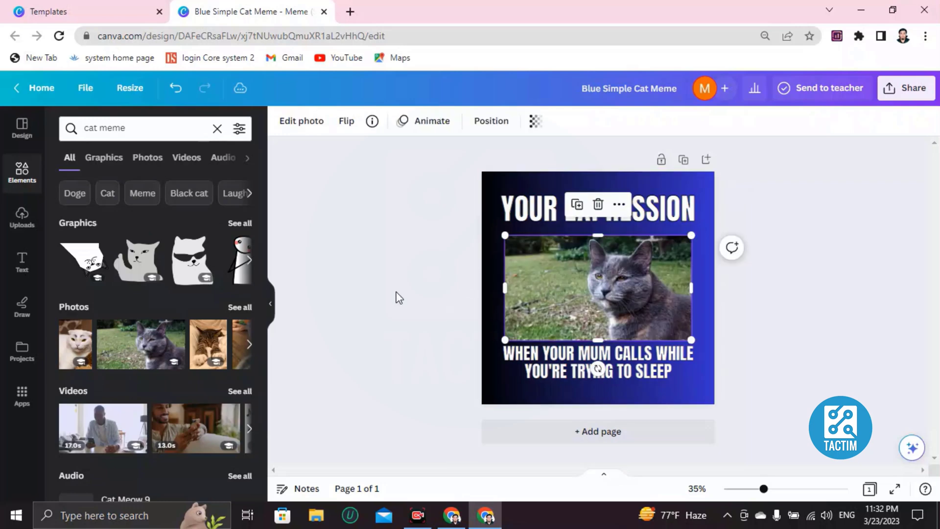
scroll(181, 333, down, 2)
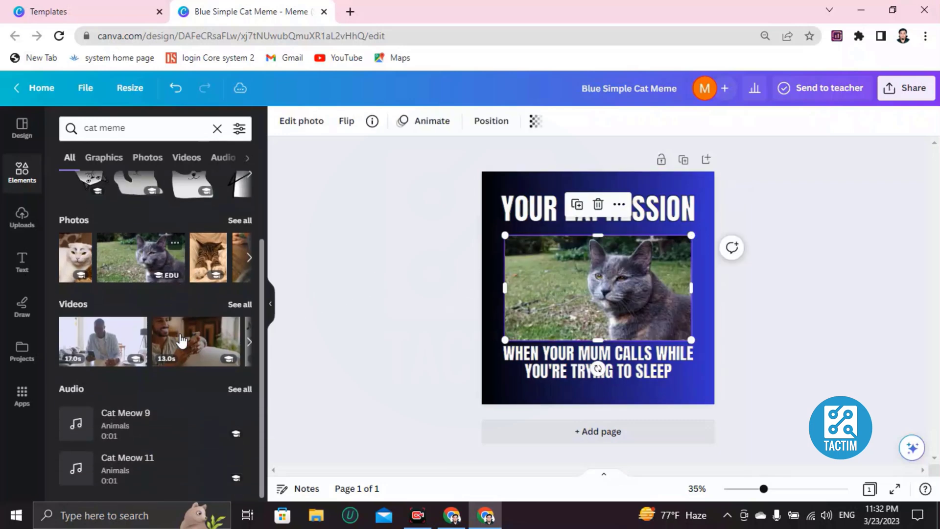
click(201, 265)
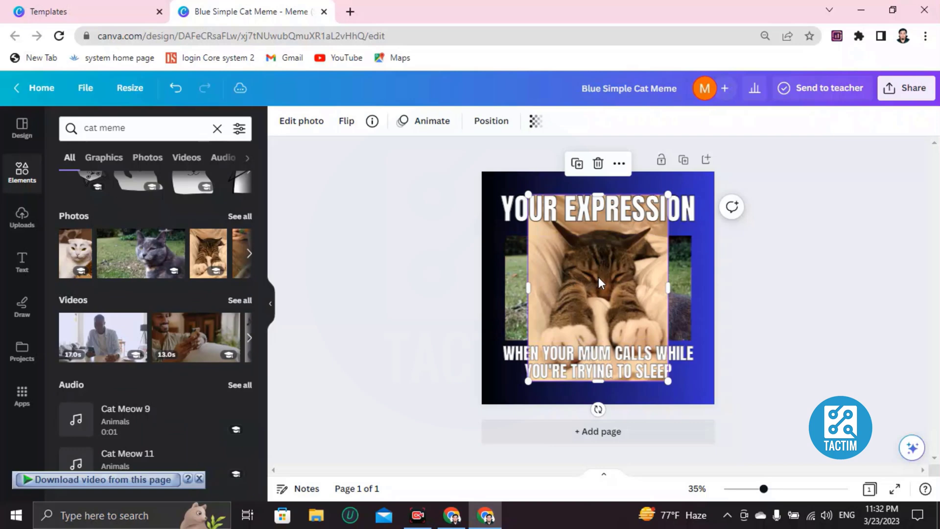
drag(527, 194, 552, 226)
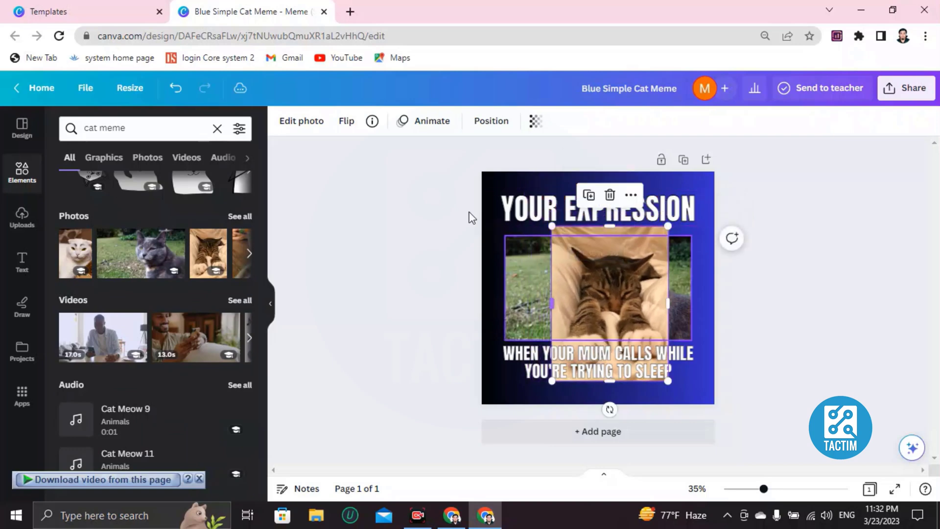
Step: Undo the added photos and gradient until the original grey cat design returns
click(173, 89)
click(174, 89)
click(174, 90)
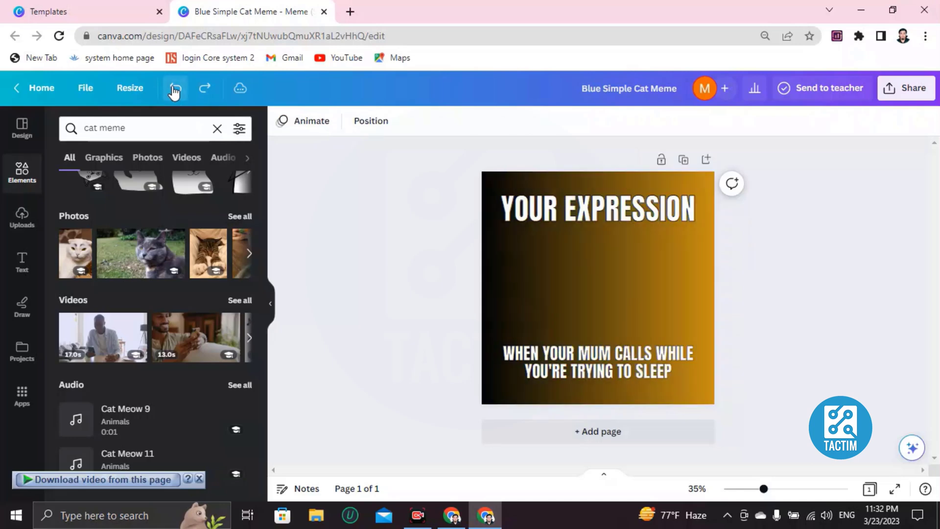
click(177, 89)
click(176, 89)
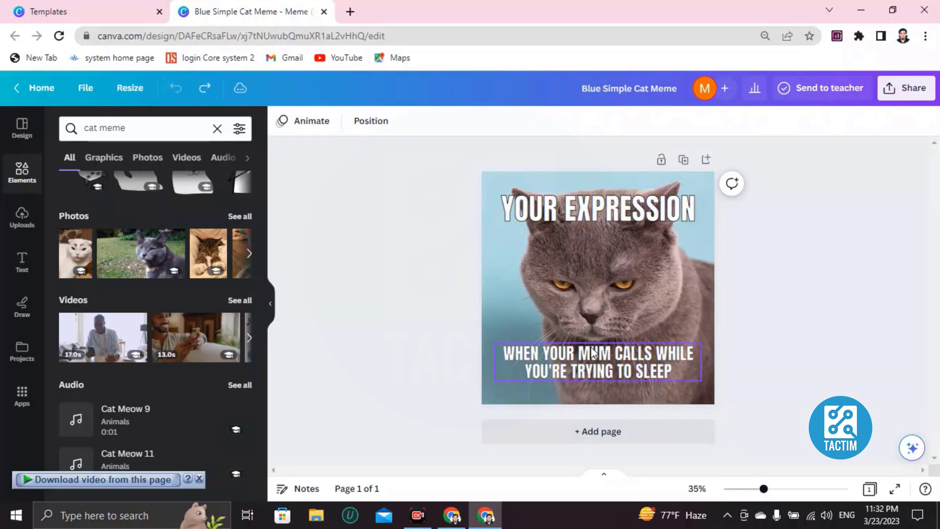
Step: Clear the YOUR EXPRESSION caption and, after several drafts, type WAKING UP AT MORNING
double_click(590, 222)
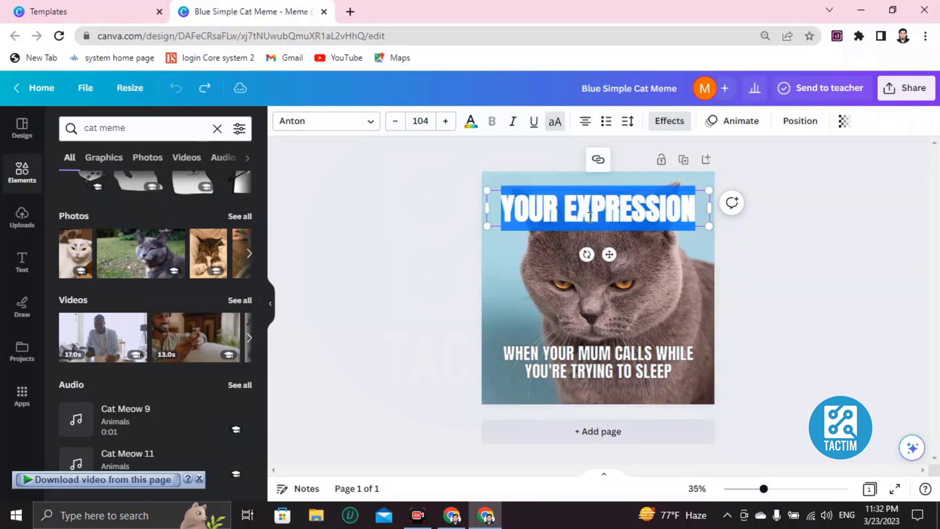
key(BackSpace)
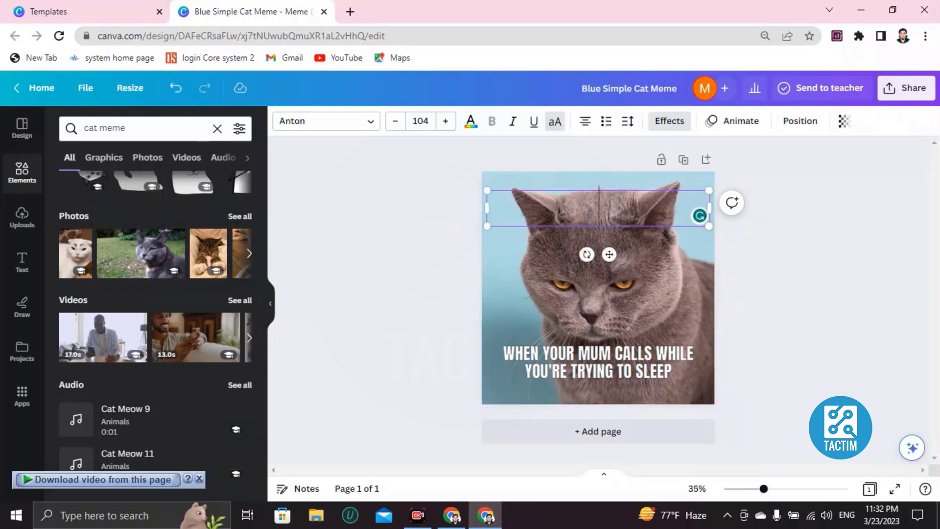
text(ME WGE)
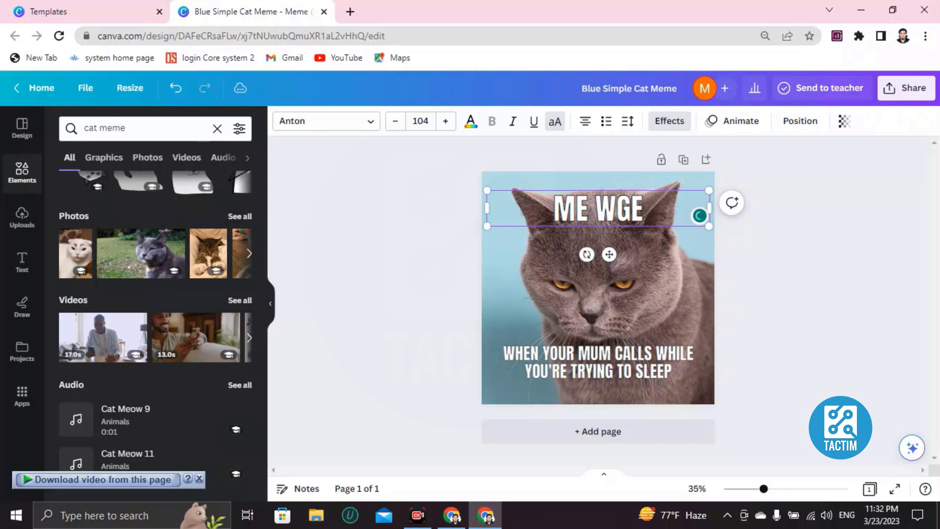
key(BackSpace)
key(BackSpace)
text(HEN I)
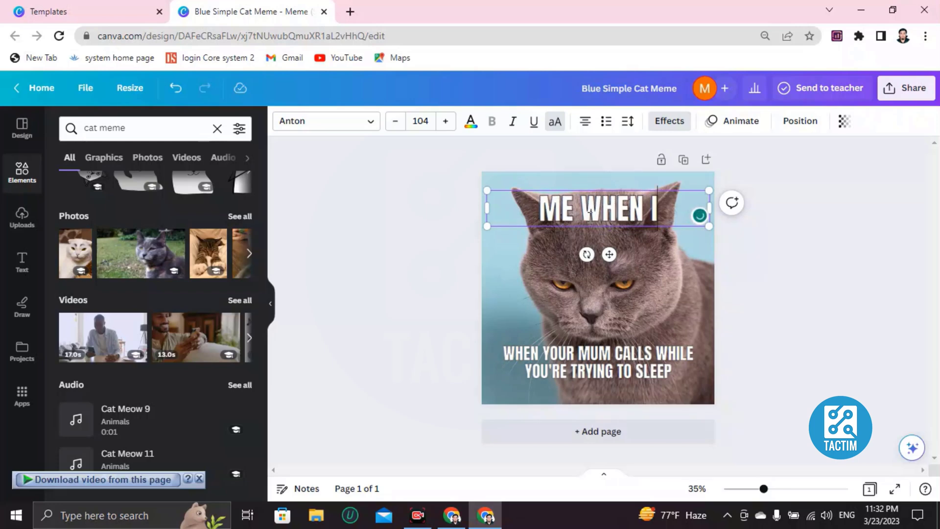
text('M AWAK)
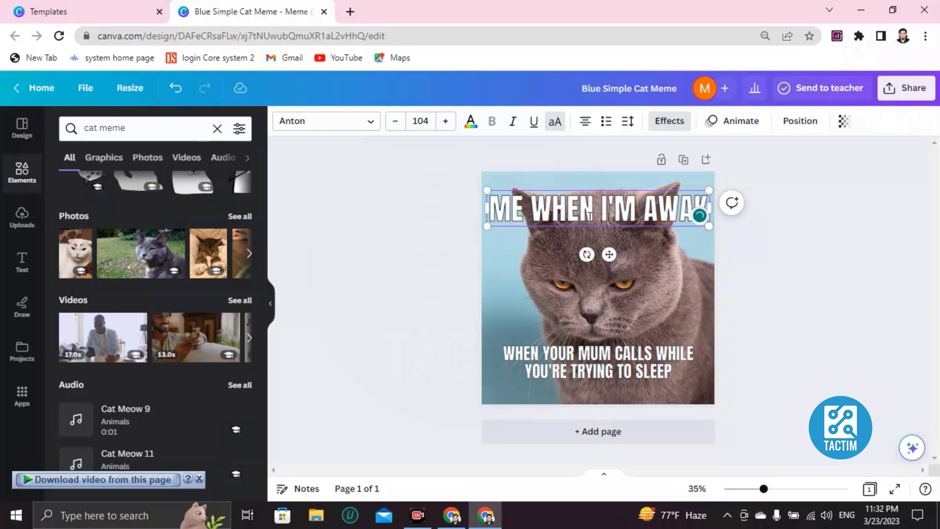
key(BackSpace)
key(BackSpace)
key(BackSpace)
key(BackSpace)
key(BackSpace)
key(BackSpace)
key(BackSpace)
key(BackSpace)
key(BackSpace)
key(BackSpace)
key(BackSpace)
key(BackSpace)
key(BackSpace)
key(BackSpace)
key(BackSpace)
key(BackSpace)
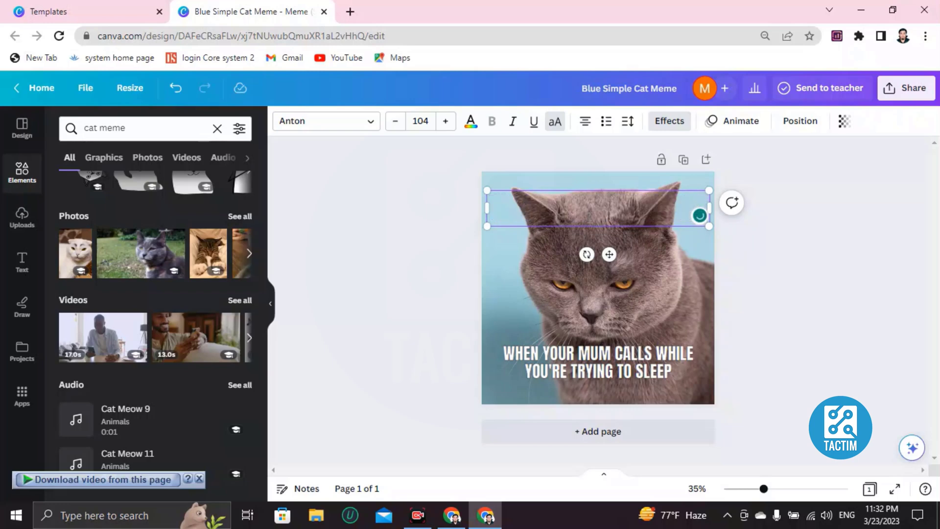
text(ME AT MORNIN)
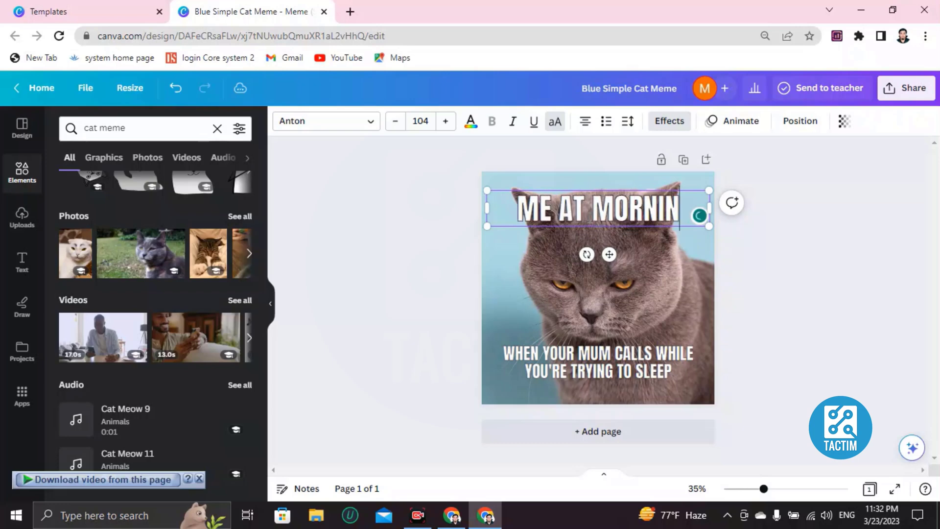
text(G)
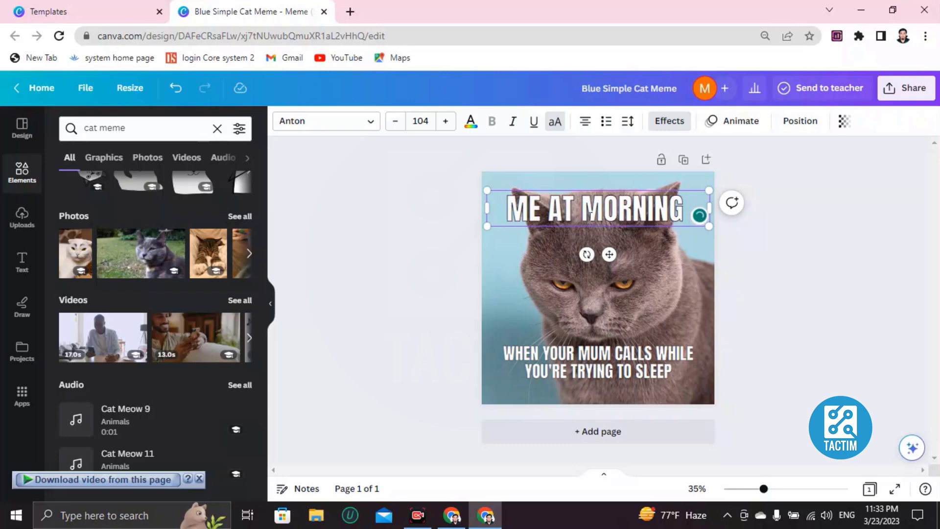
key(BackSpace)
key(BackSpace)
key(BackSpace)
key(BackSpace)
key(BackSpace)
key(BackSpace)
key(BackSpace)
key(BackSpace)
key(BackSpace)
key(BackSpace)
key(BackSpace)
key(BackSpace)
key(BackSpace)
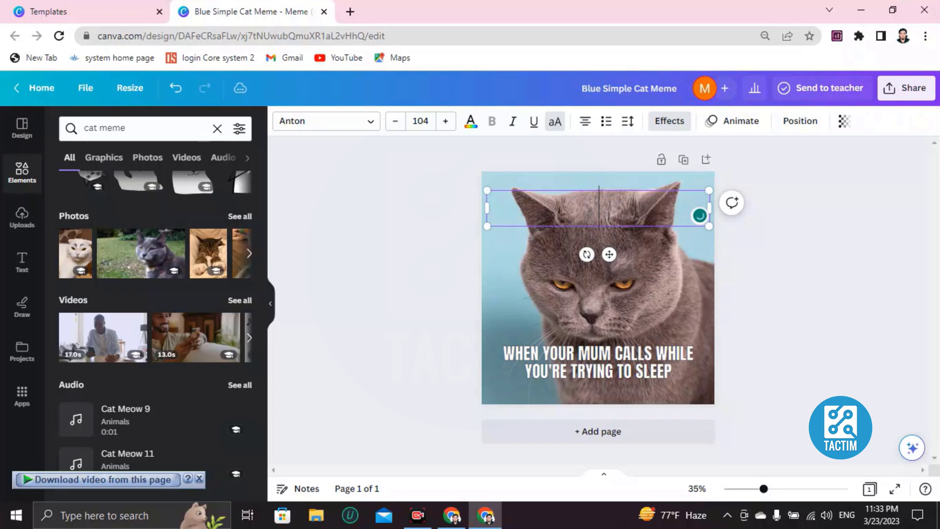
text(WAKING U)
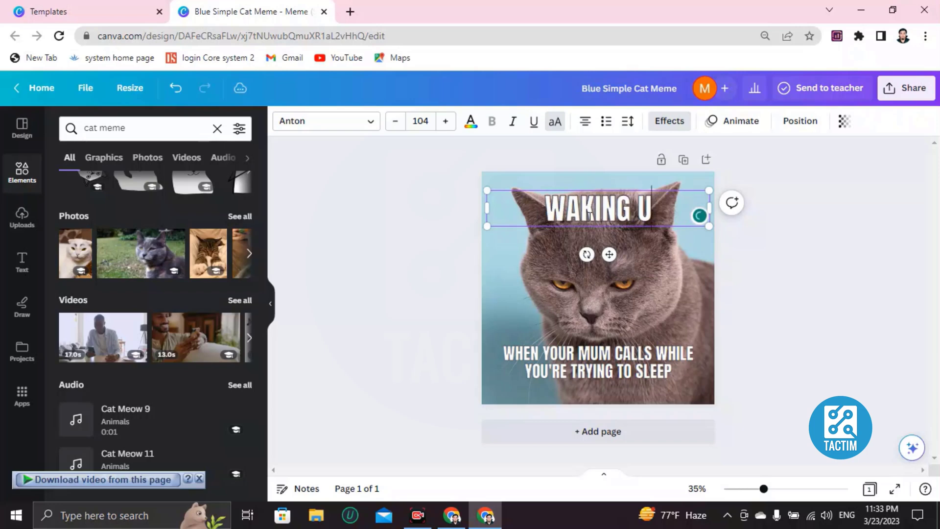
text(P AT MORN)
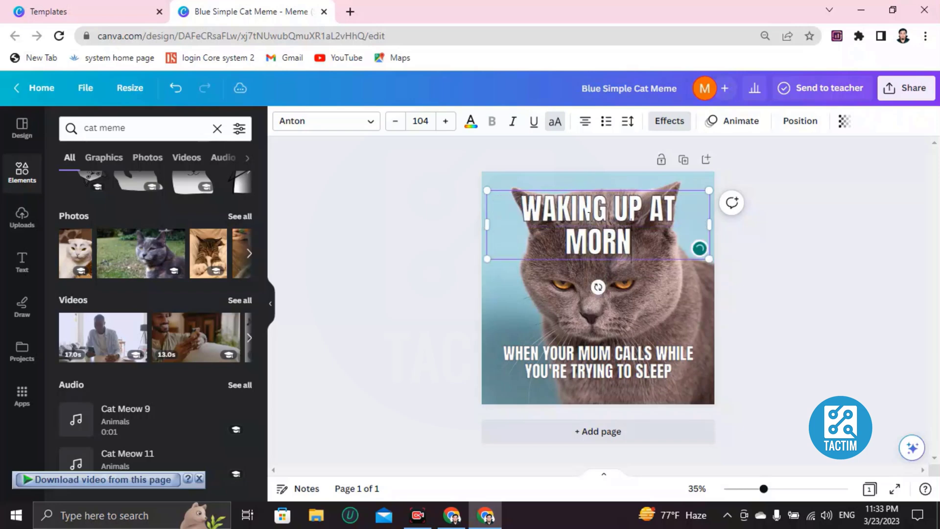
text(ING)
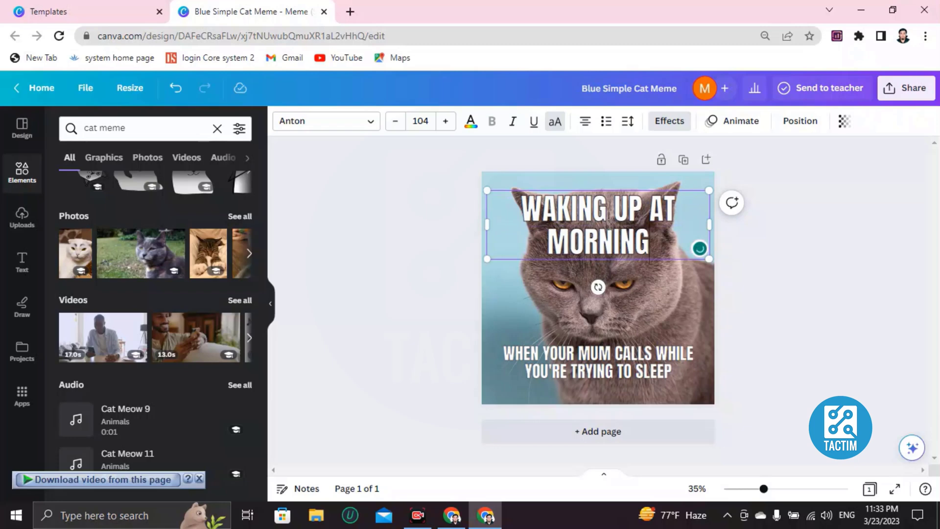
Step: Replace the bottom caption text with 'AND KNOW THAT IT'S A HOLIDAY.'
double_click(571, 356)
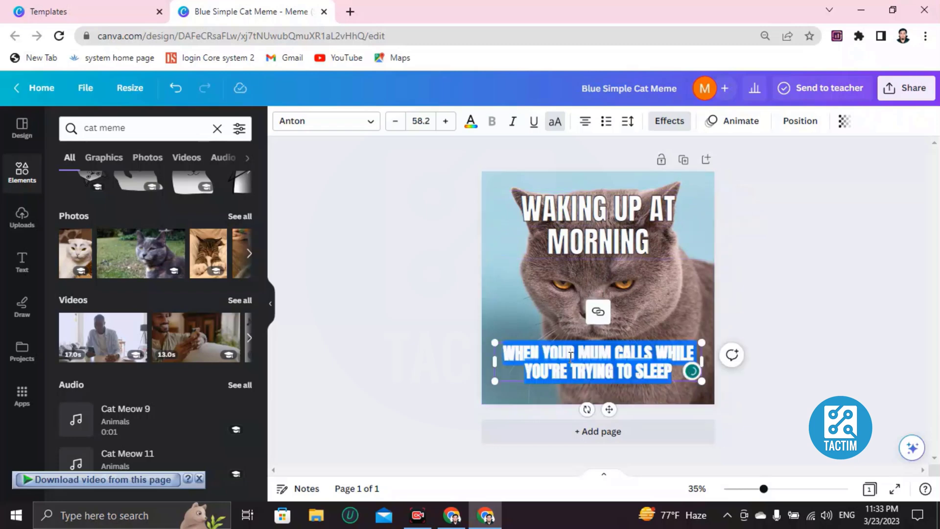
key(BackSpace)
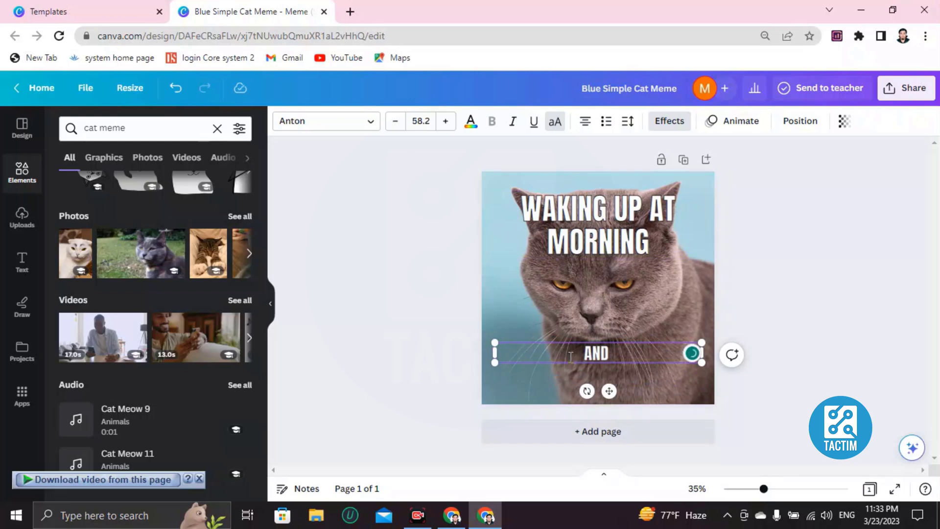
text(AND K)
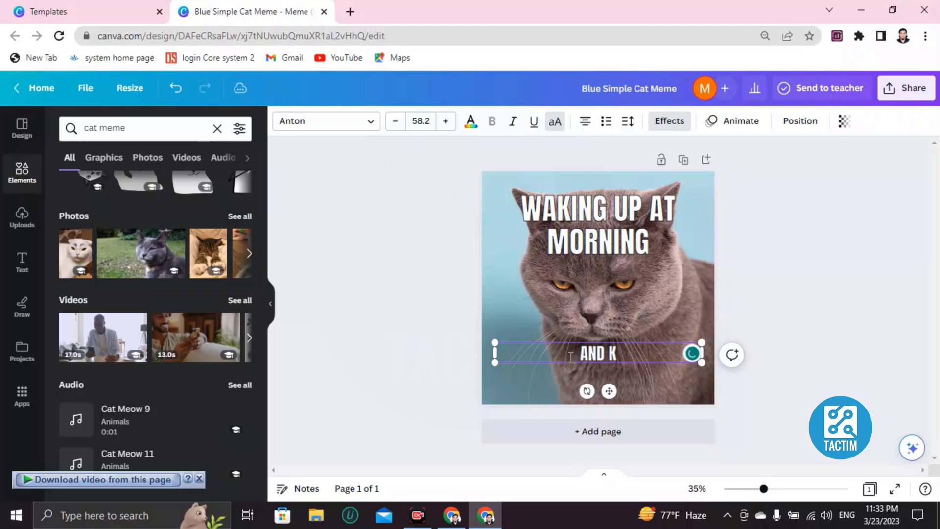
text(NOW THAT)
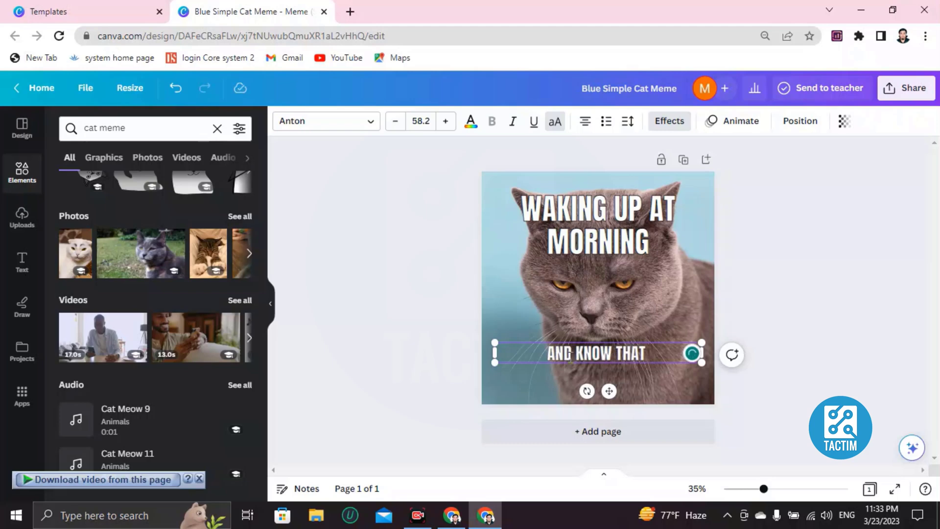
text( IT)
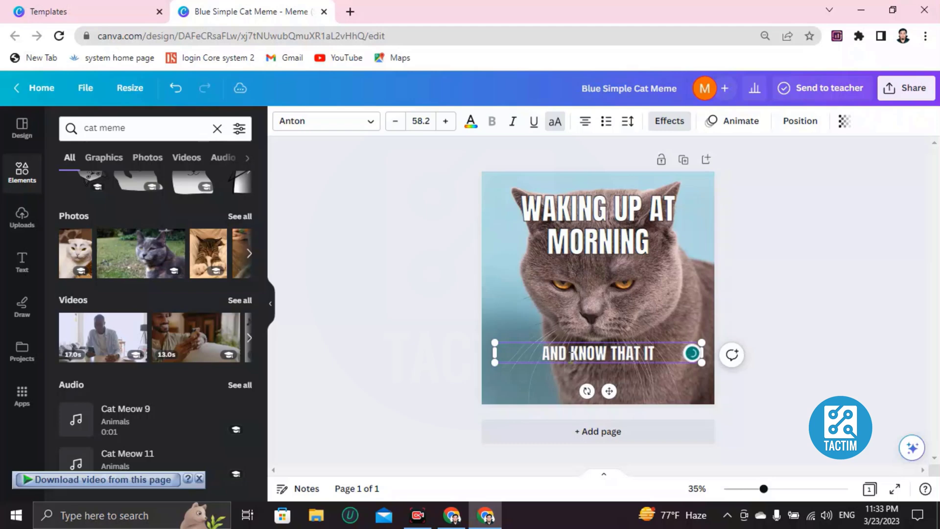
text('S A HOL)
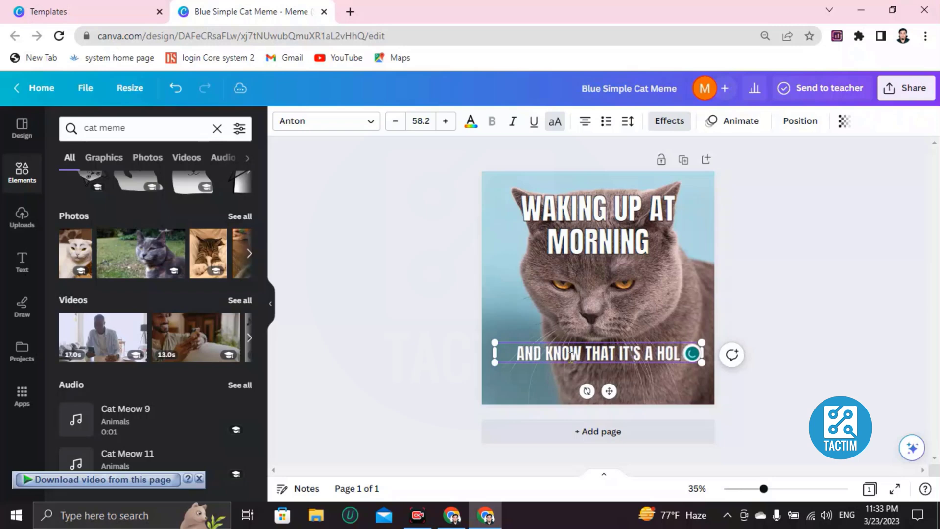
text(IDAY.)
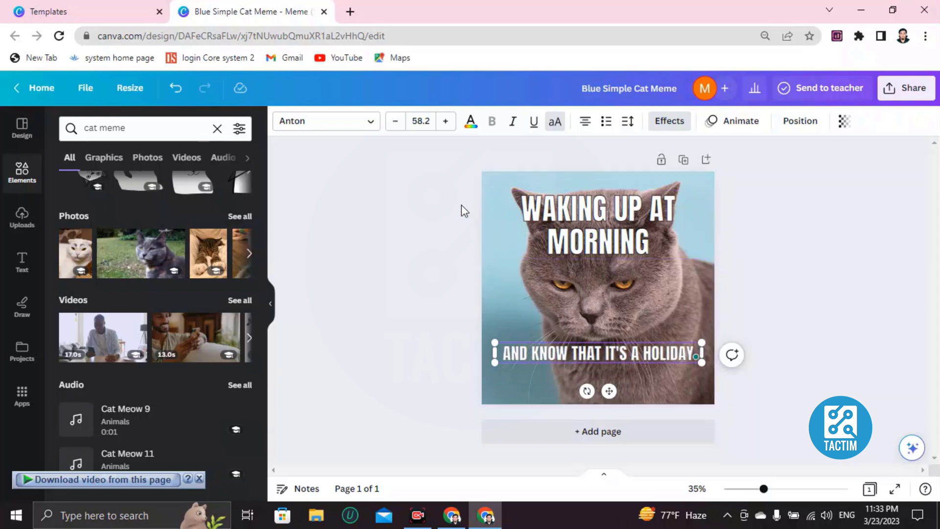
click(517, 296)
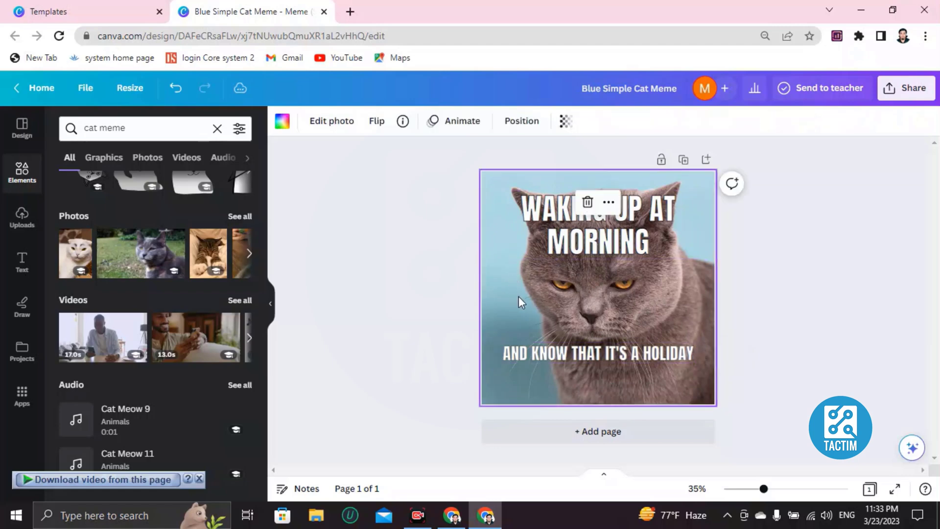
Step: Reduce the top caption's font size to 76 so it fits on one line
click(548, 216)
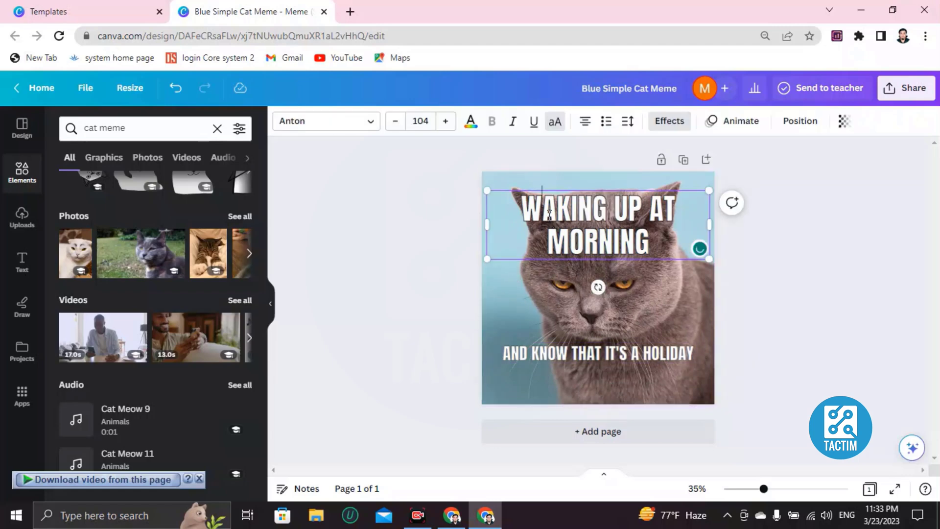
click(543, 212)
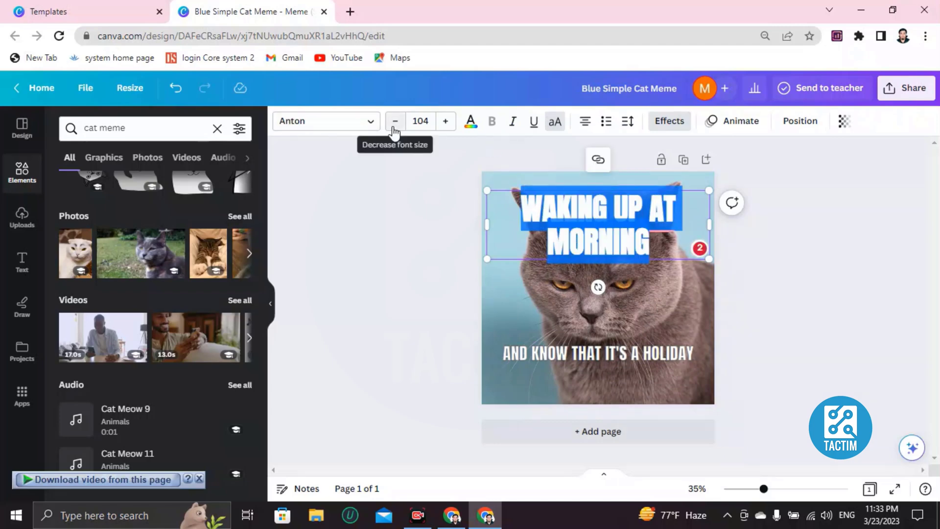
click(394, 122)
click(395, 122)
click(395, 121)
click(395, 121)
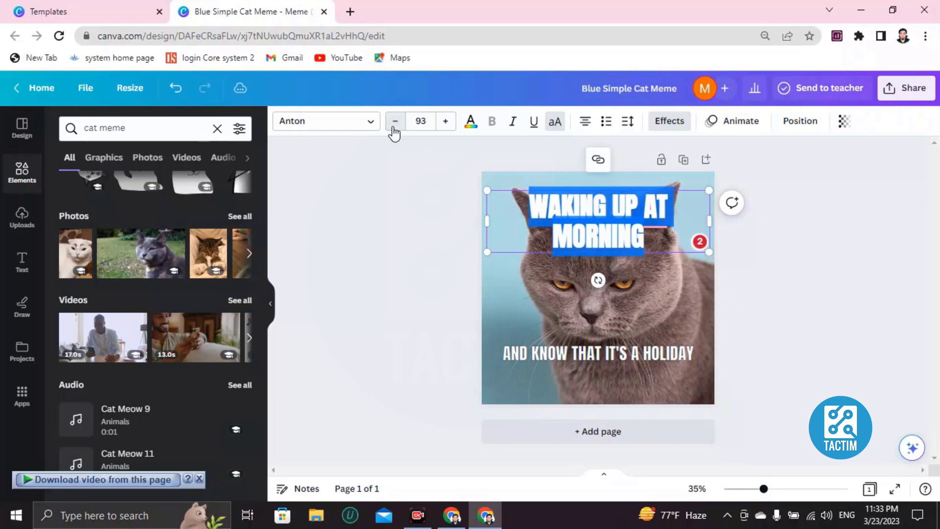
click(395, 122)
click(395, 121)
click(395, 121)
click(395, 121)
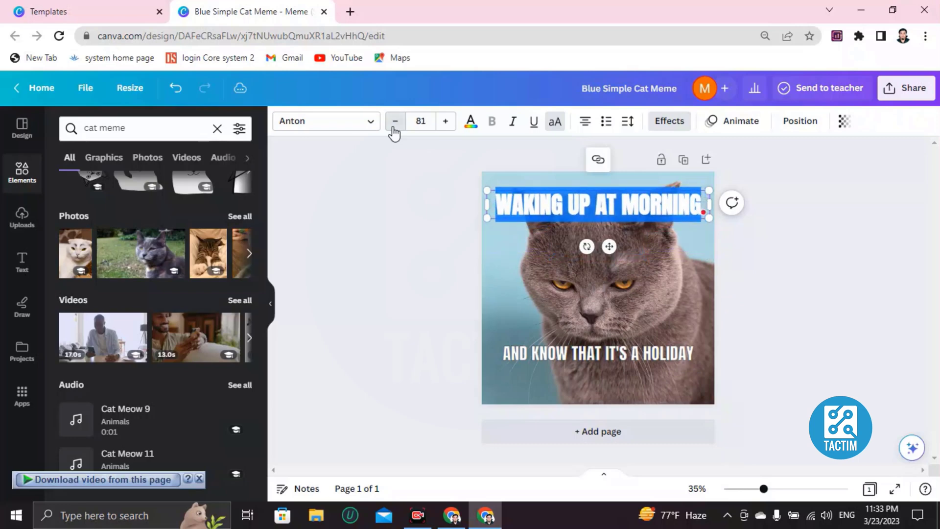
click(395, 122)
click(394, 122)
click(395, 122)
click(582, 269)
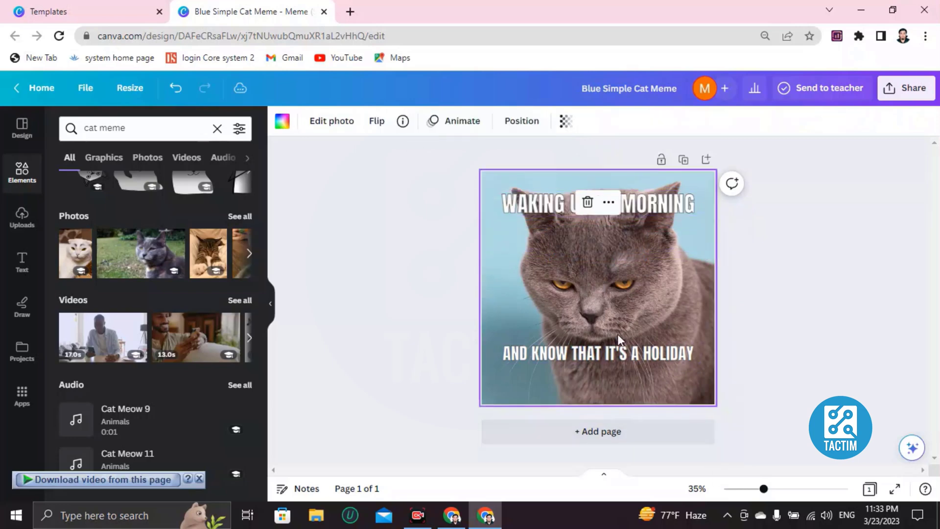
Step: Change the top caption's text colour to pink after trying other swatches
click(533, 207)
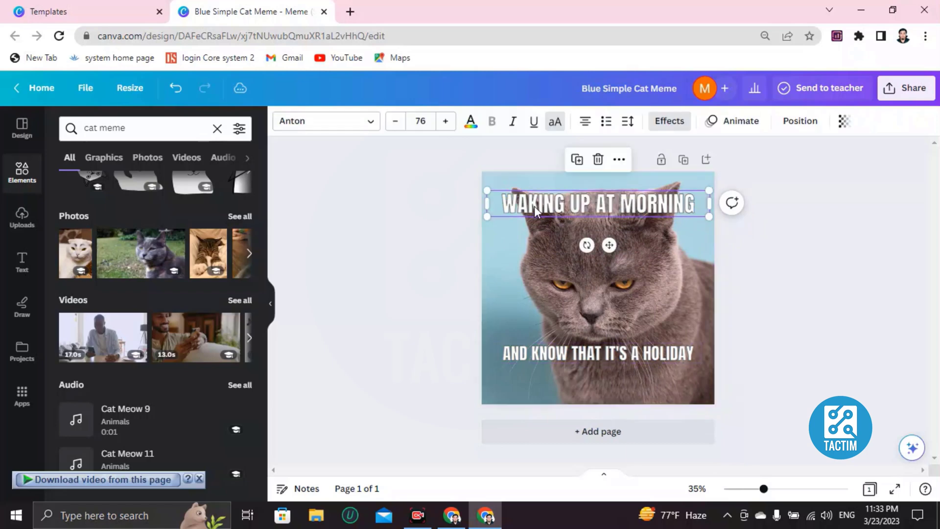
click(534, 206)
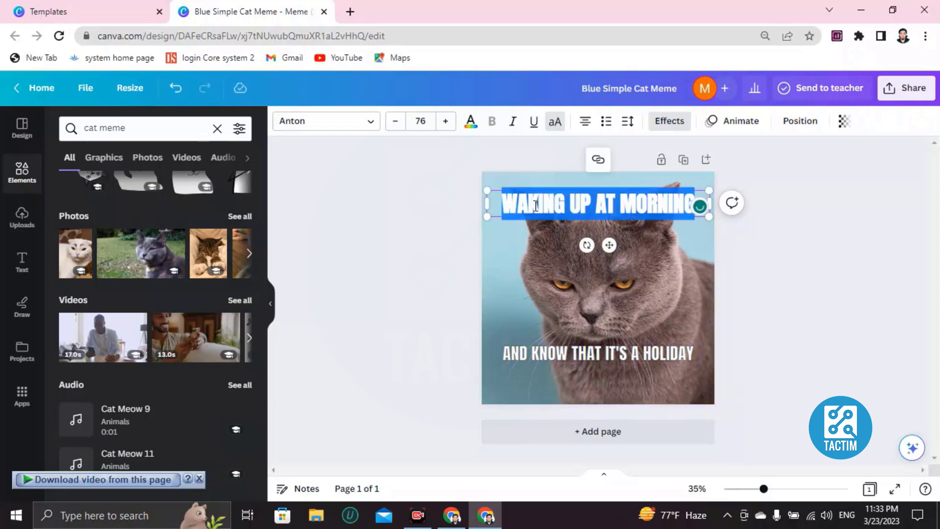
click(471, 121)
scroll(72, 314, down, 2)
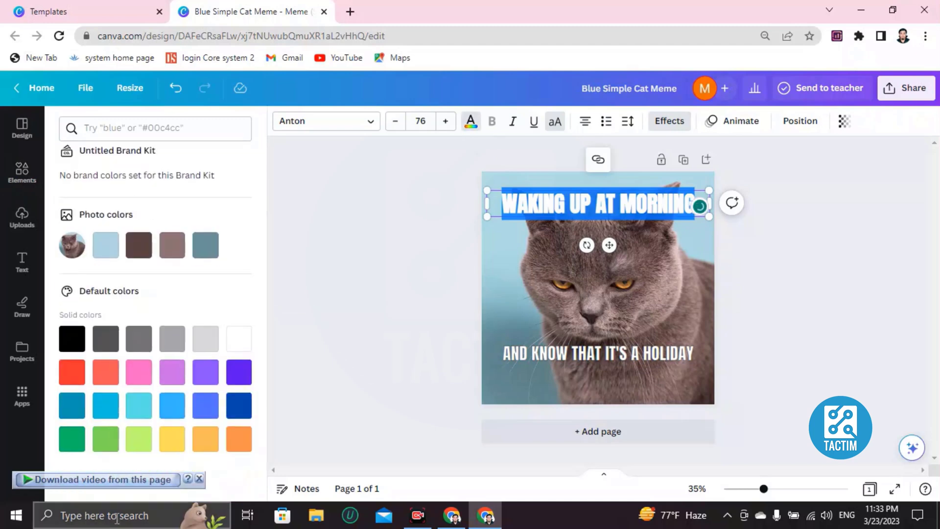
click(139, 372)
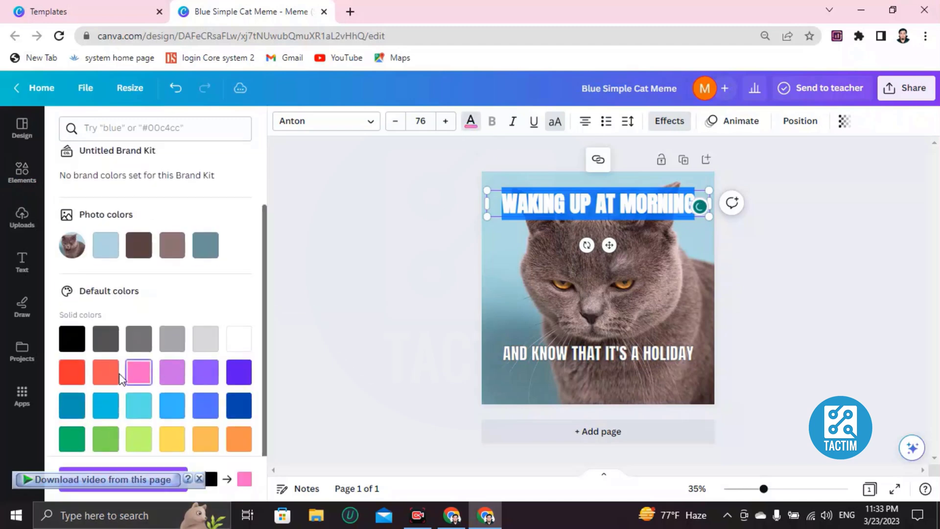
click(105, 372)
click(72, 372)
click(563, 323)
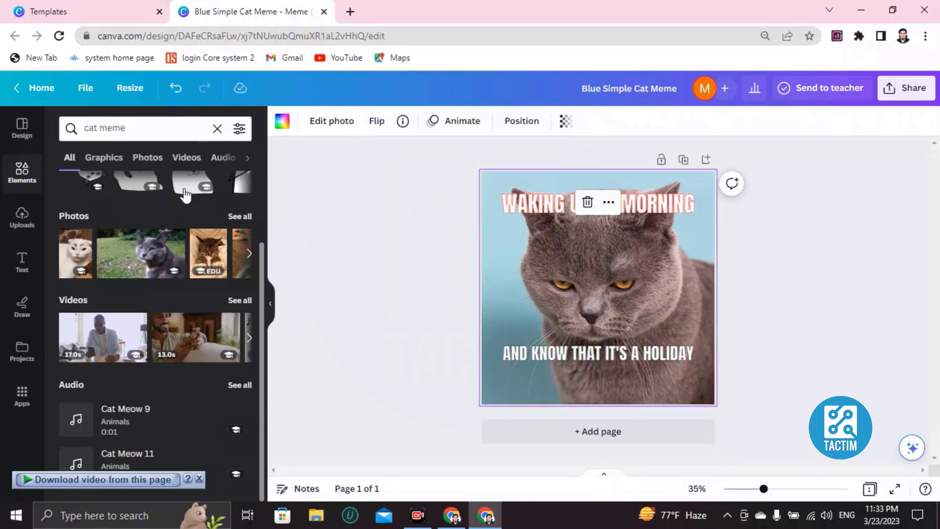
click(21, 172)
Step: Add the open-mouthed face from a 'meme' element search, shrunk and placed over the cat's face
click(132, 131)
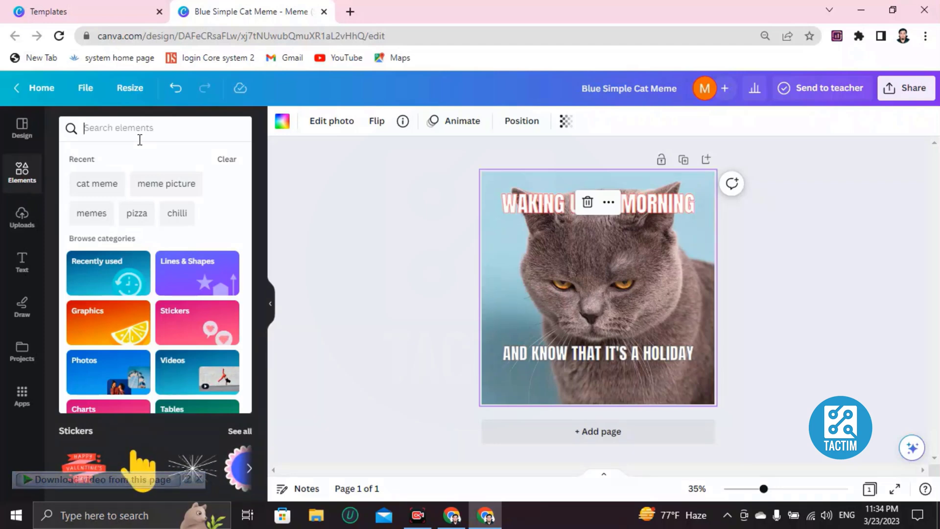
text(meme)
key(Return)
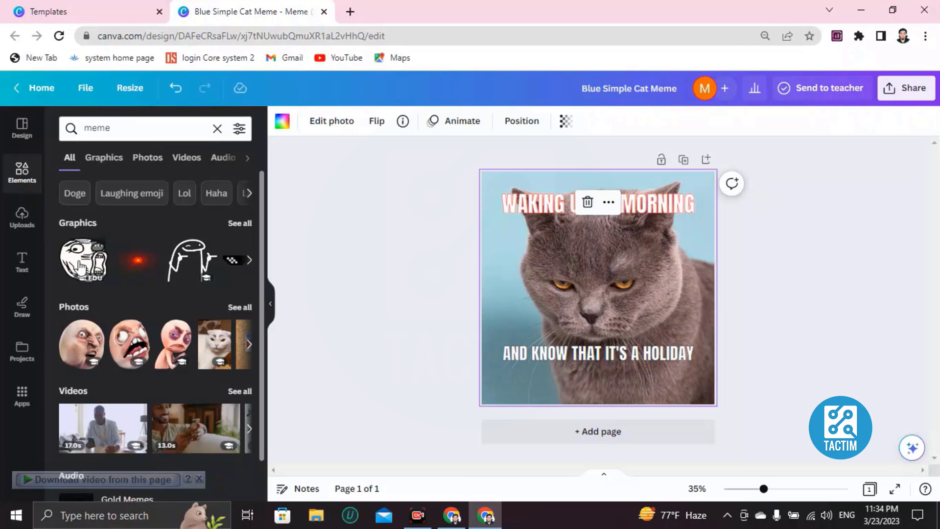
click(130, 344)
click(530, 205)
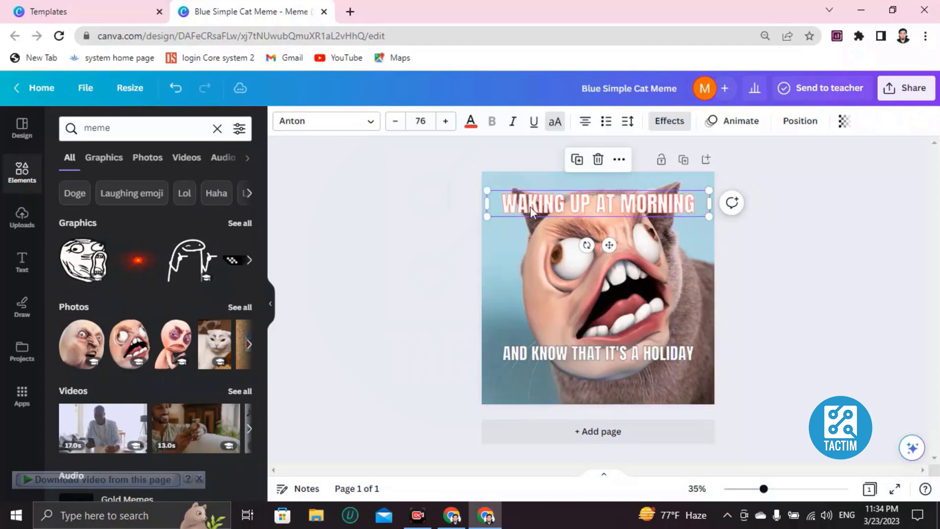
click(563, 266)
drag(528, 200, 563, 245)
drag(593, 288, 573, 249)
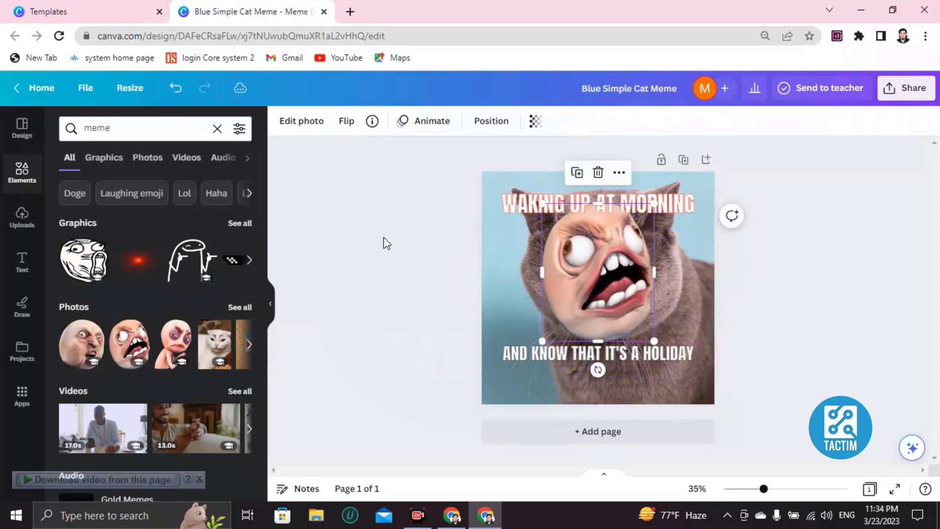
Step: Set the design's collaboration link to 'Anyone with the link' in the Share panel
click(905, 88)
scroll(770, 358, down, 1)
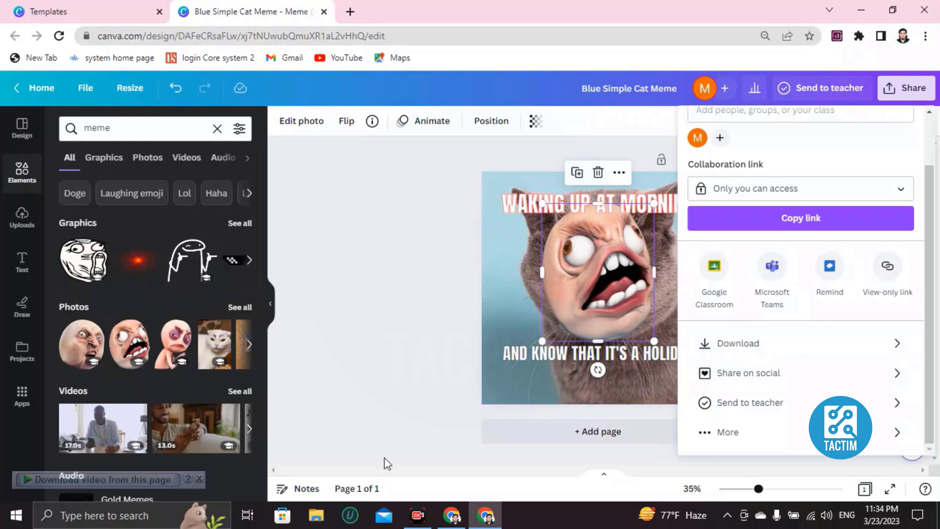
click(199, 478)
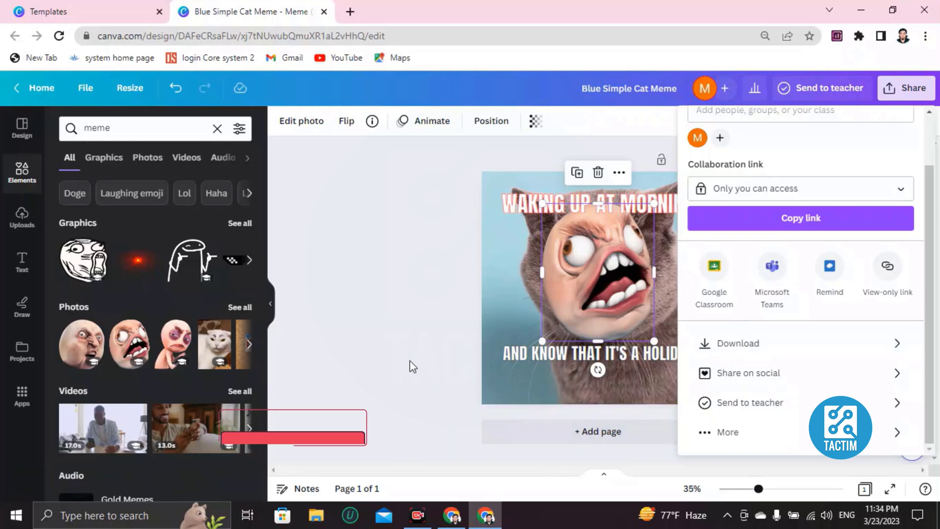
scroll(730, 240, up, 2)
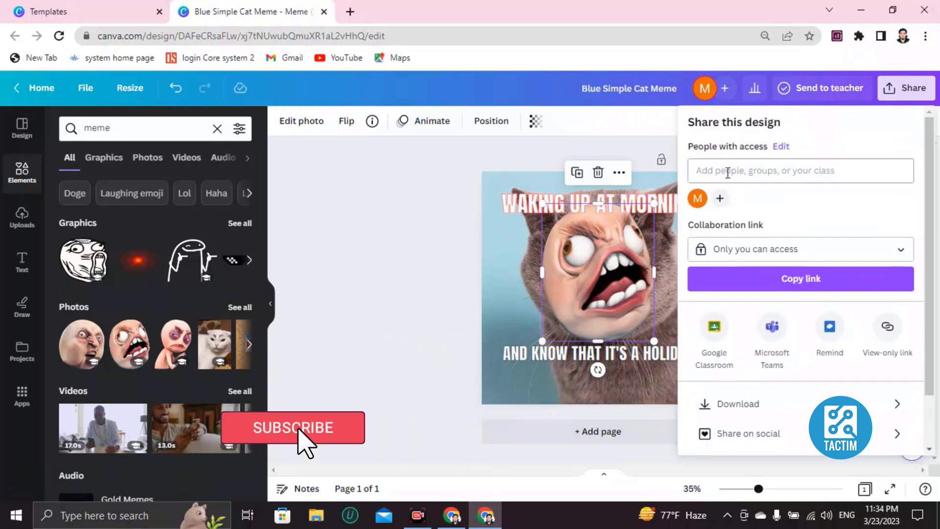
click(695, 161)
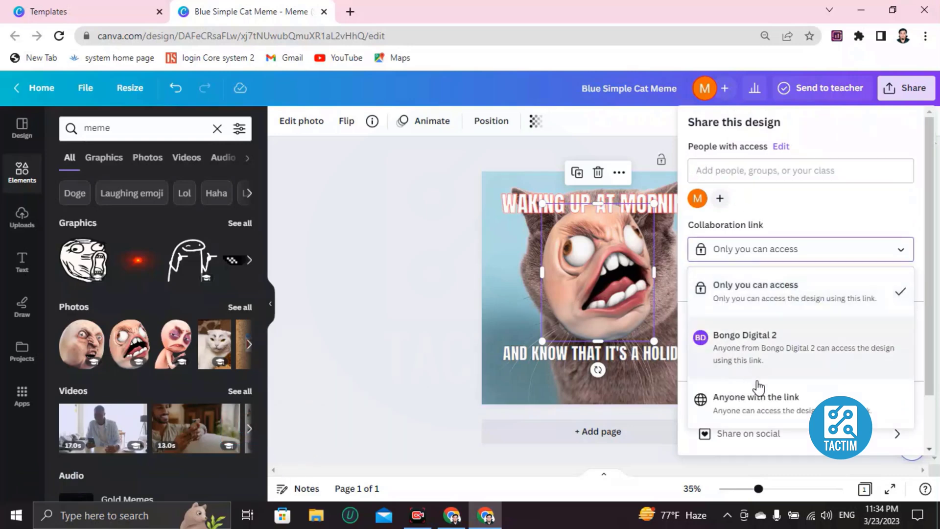
click(754, 397)
click(741, 169)
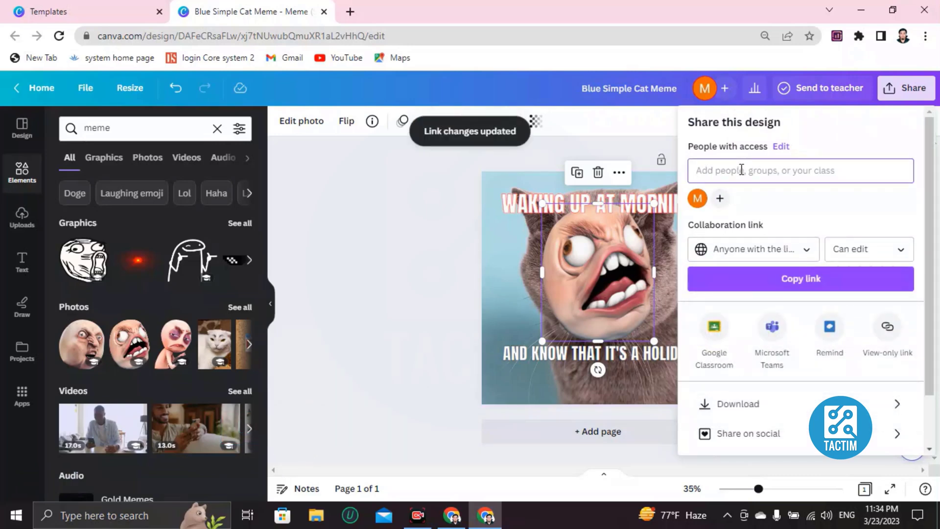
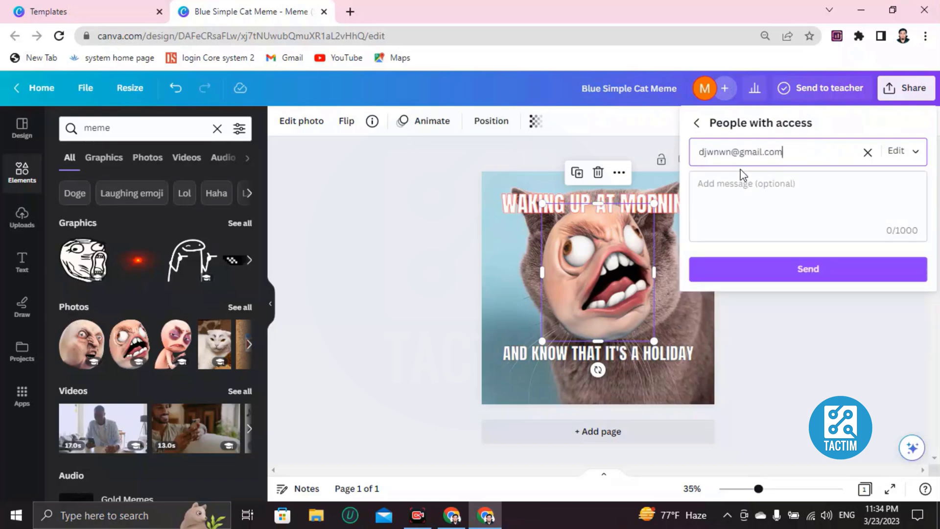